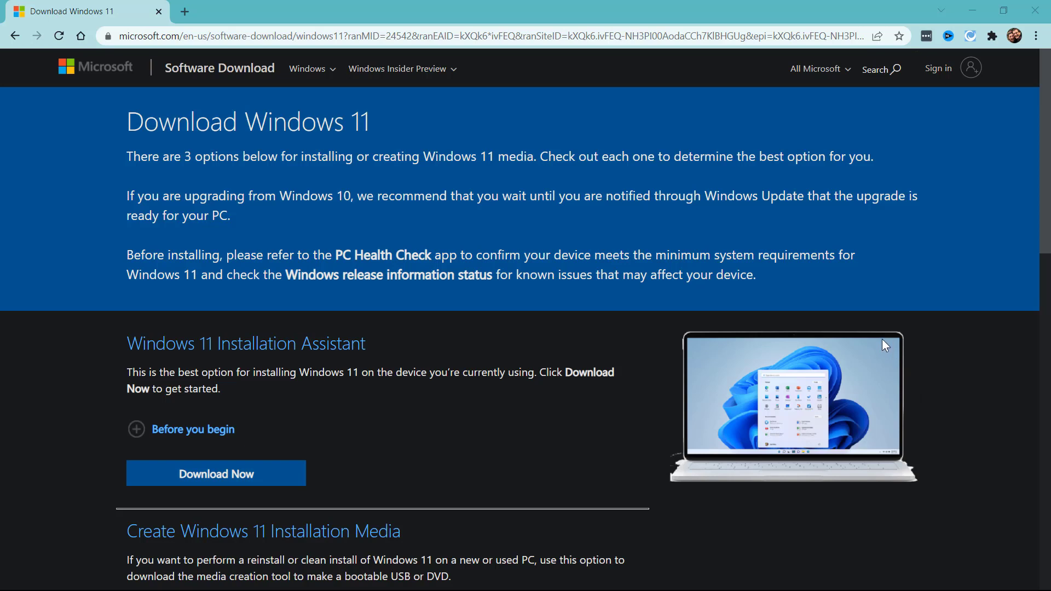
Check the download page's web address and connection security information
click(208, 34)
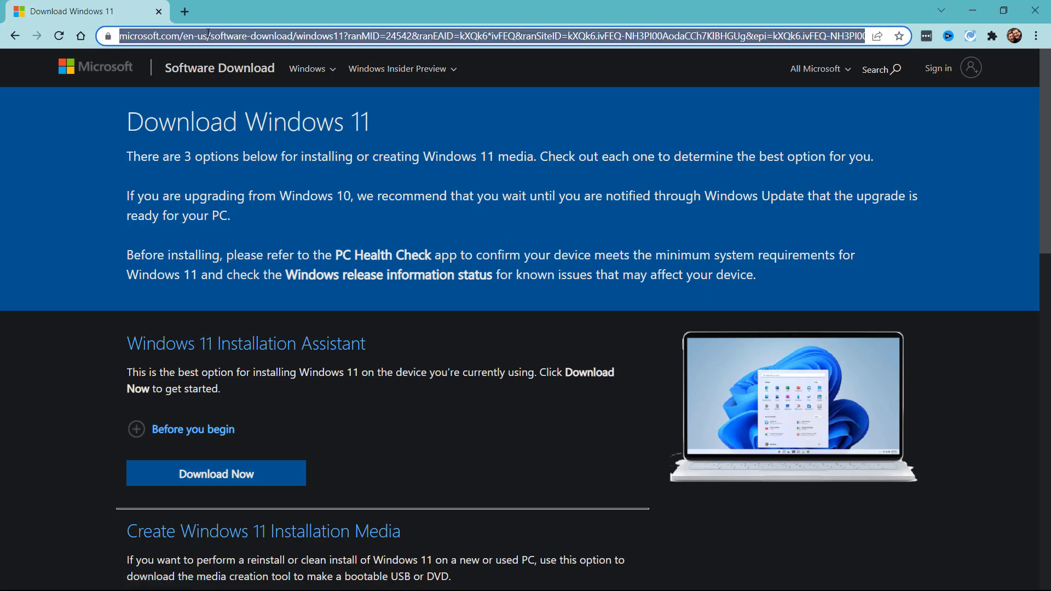
click(106, 37)
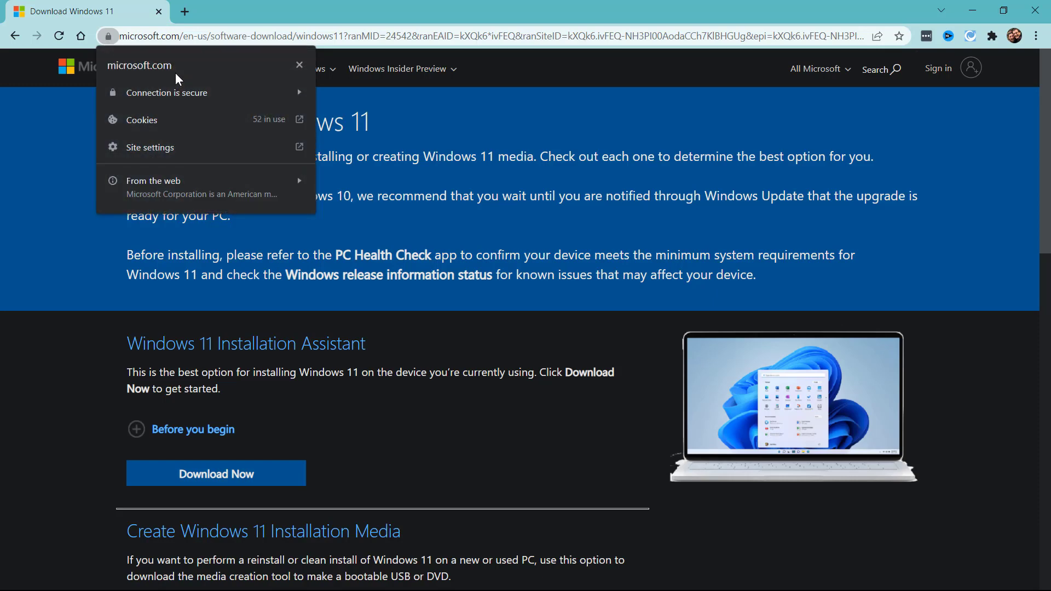
click(432, 28)
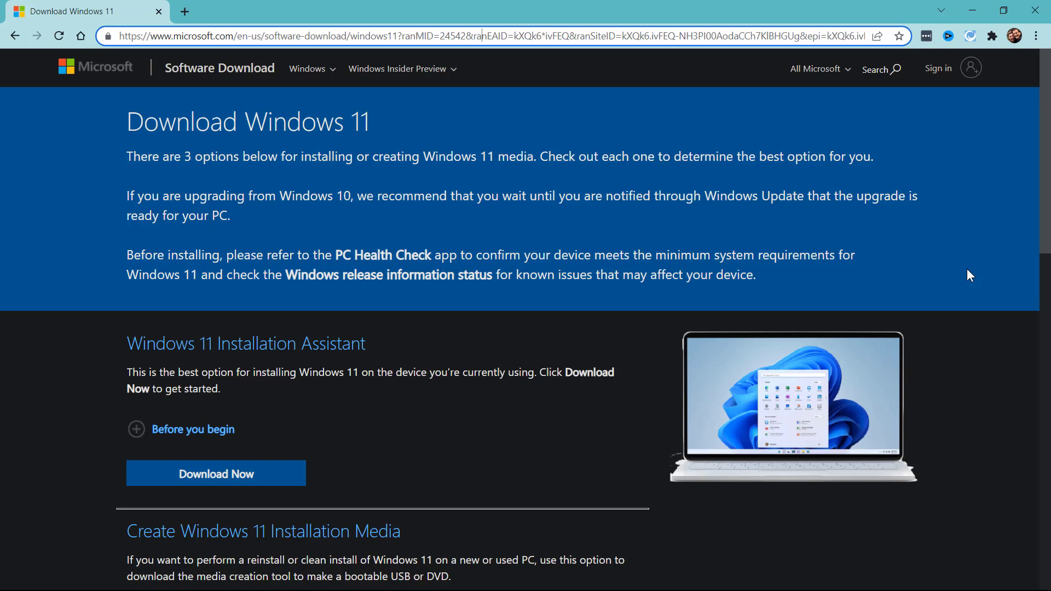
Download the Create Windows 11 Installation Media tool, keep the file, and show it in its folder
scroll(969, 274, down, 2)
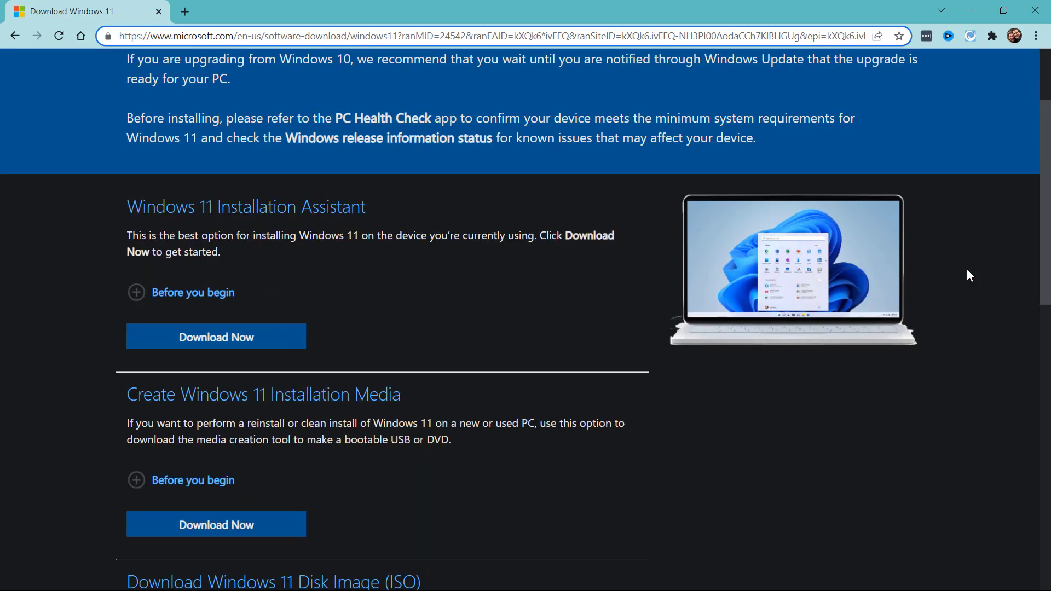
scroll(858, 332, down, 2)
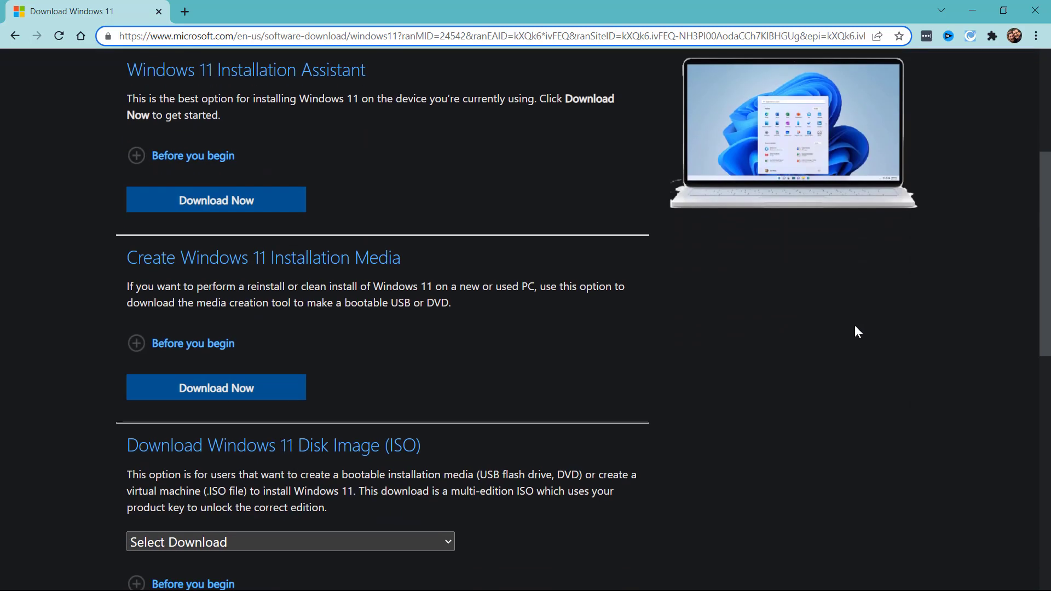
click(260, 394)
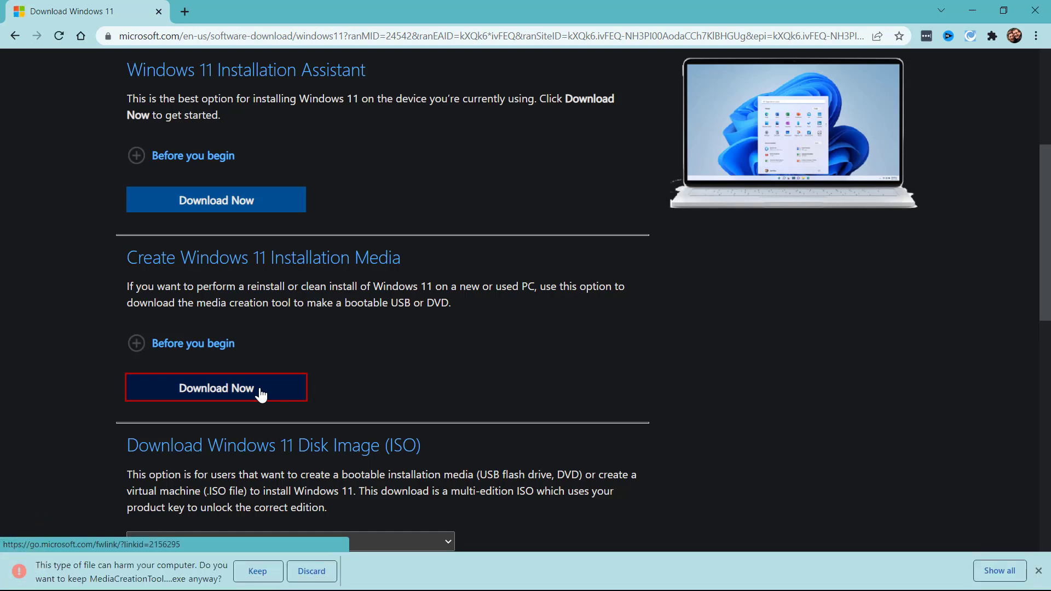
click(266, 571)
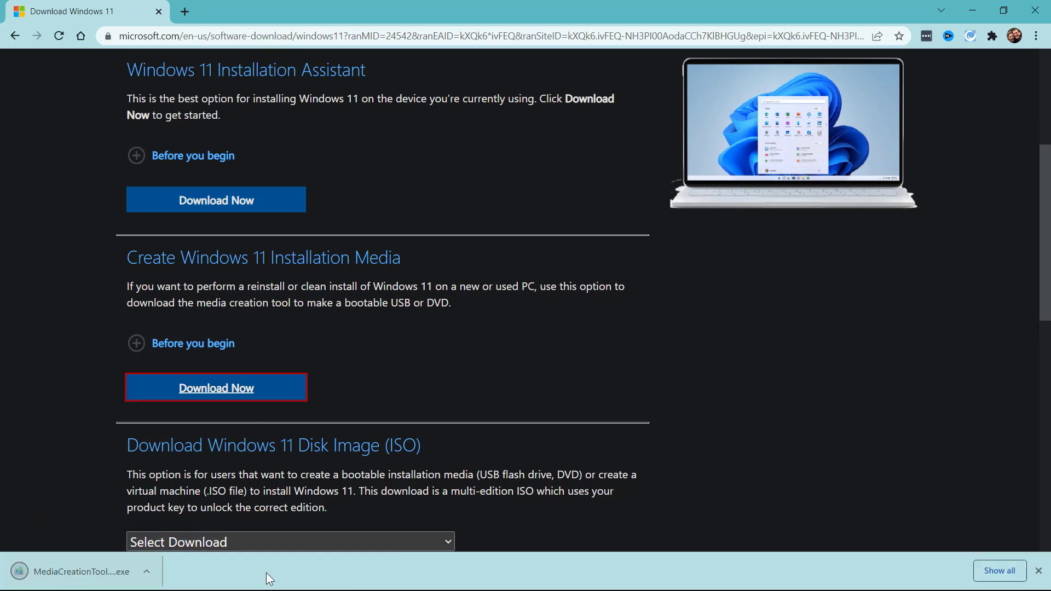
click(149, 573)
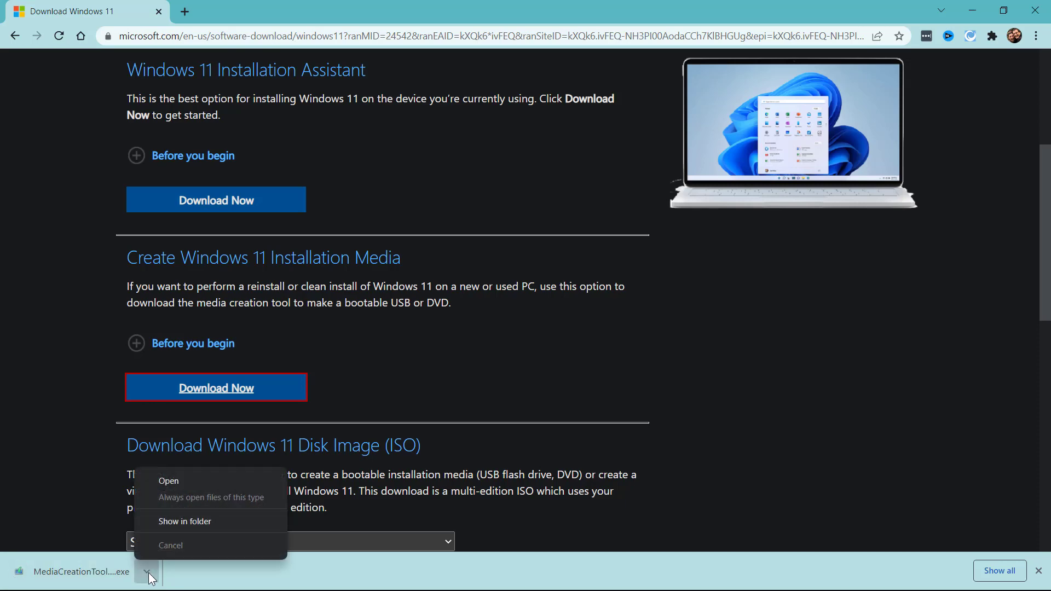
Run MediaCreationToolW11.exe from the Downloads folder as administrator
click(189, 527)
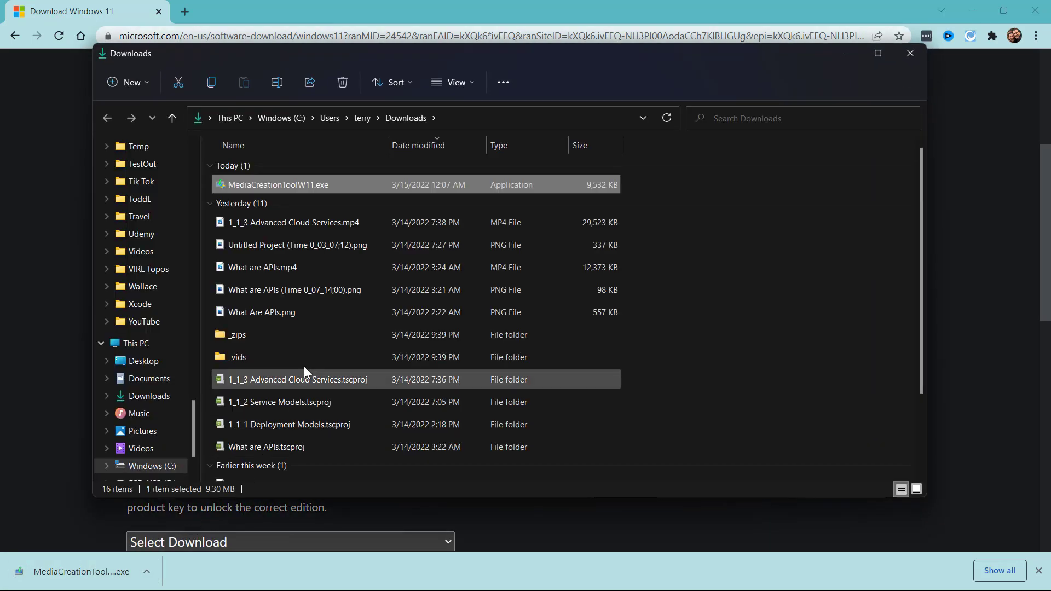
right_click(296, 184)
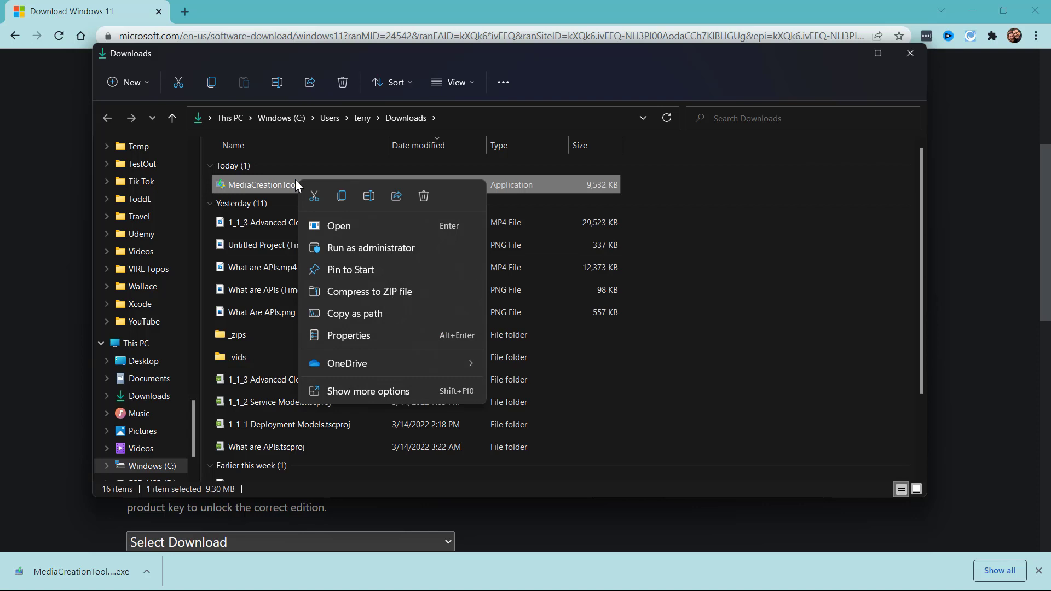
click(345, 253)
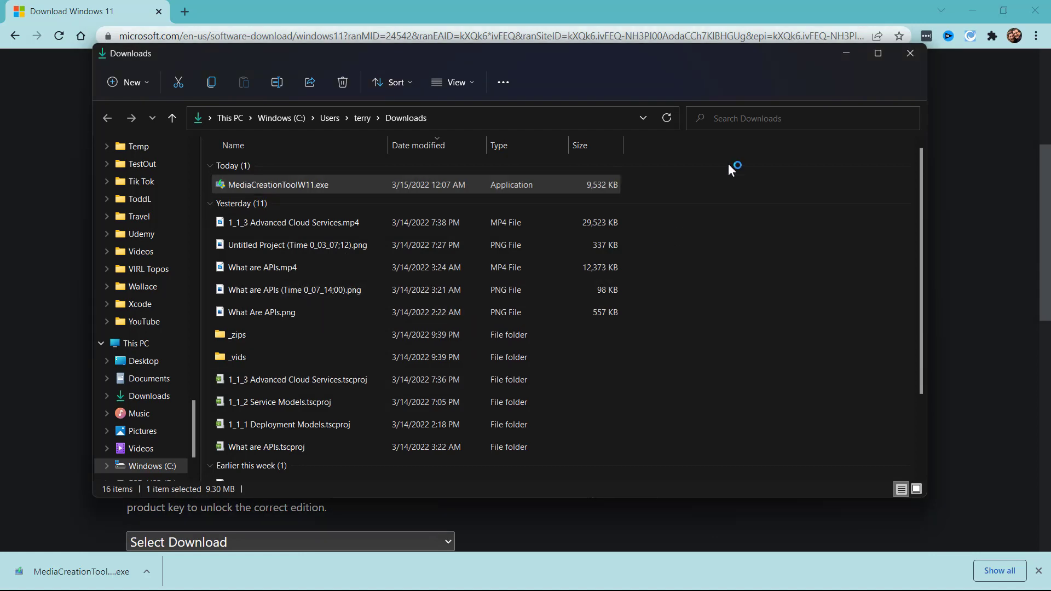
Minimize the Explorer, Chrome and Google Drive windows, then accept the Windows 11 license terms
click(849, 53)
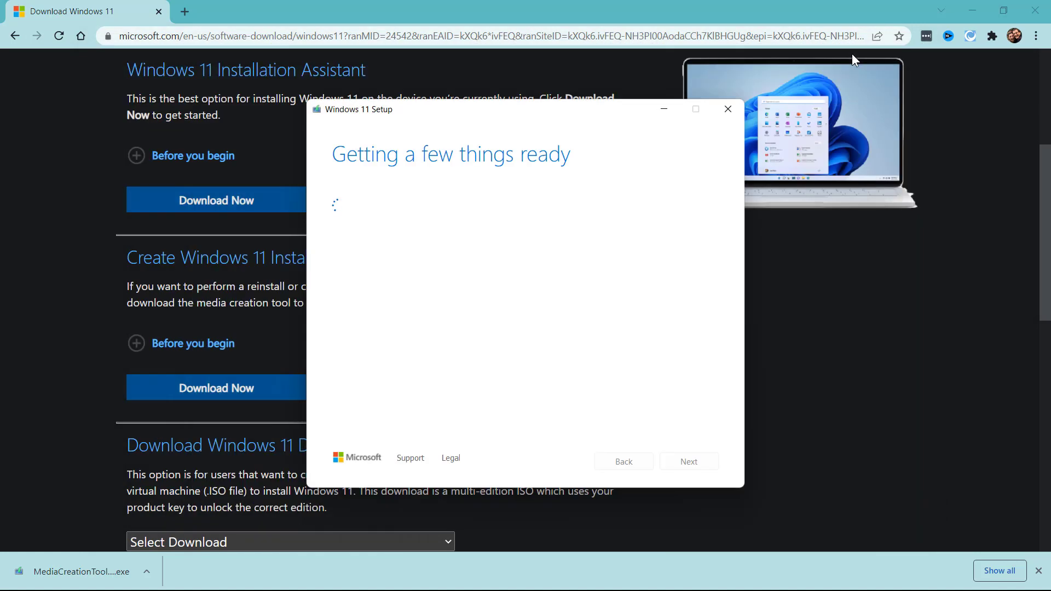
click(974, 10)
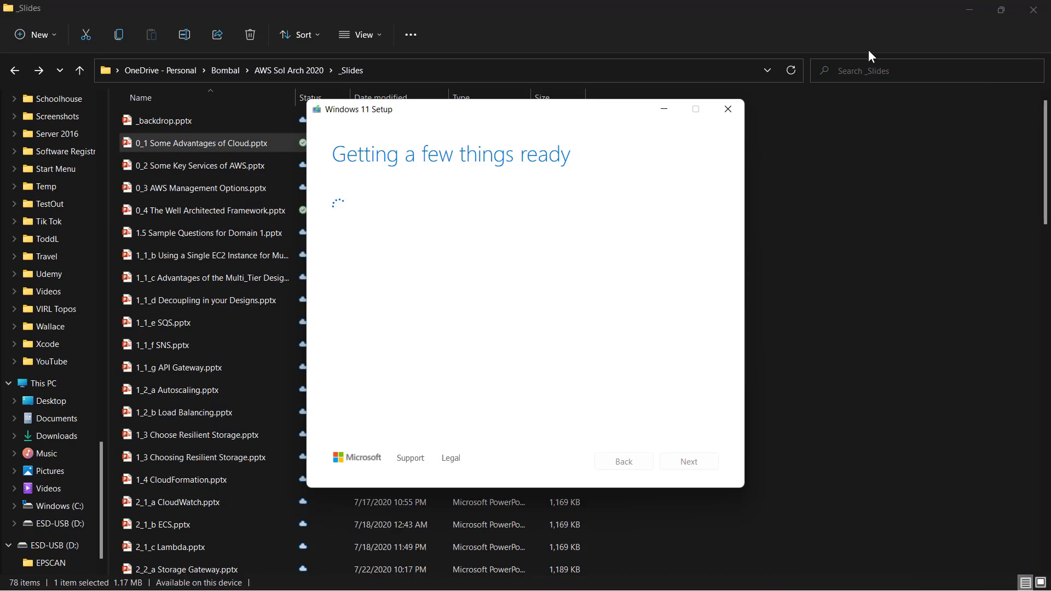
click(974, 9)
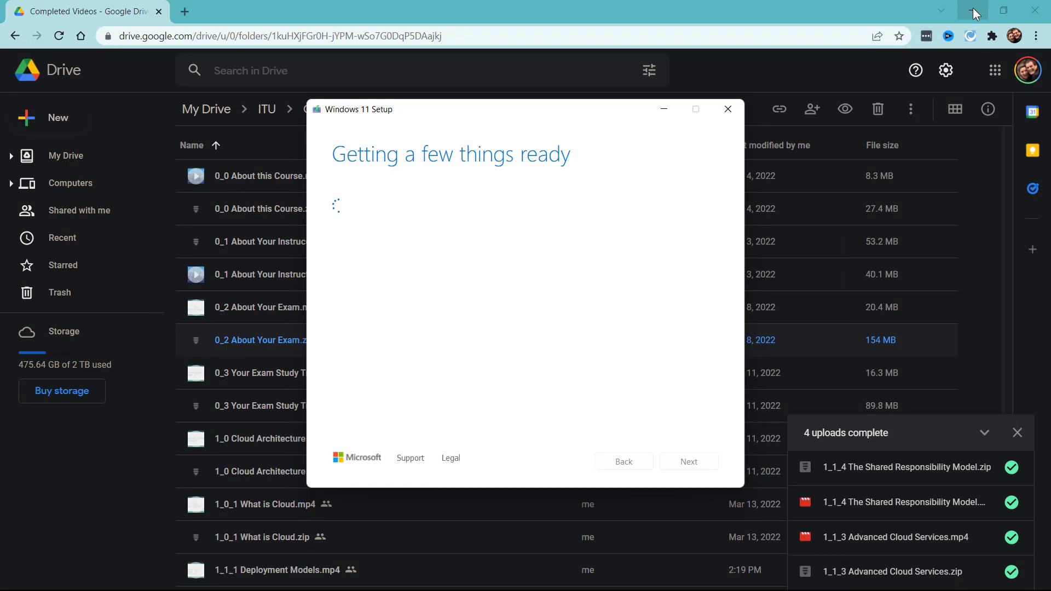
click(973, 9)
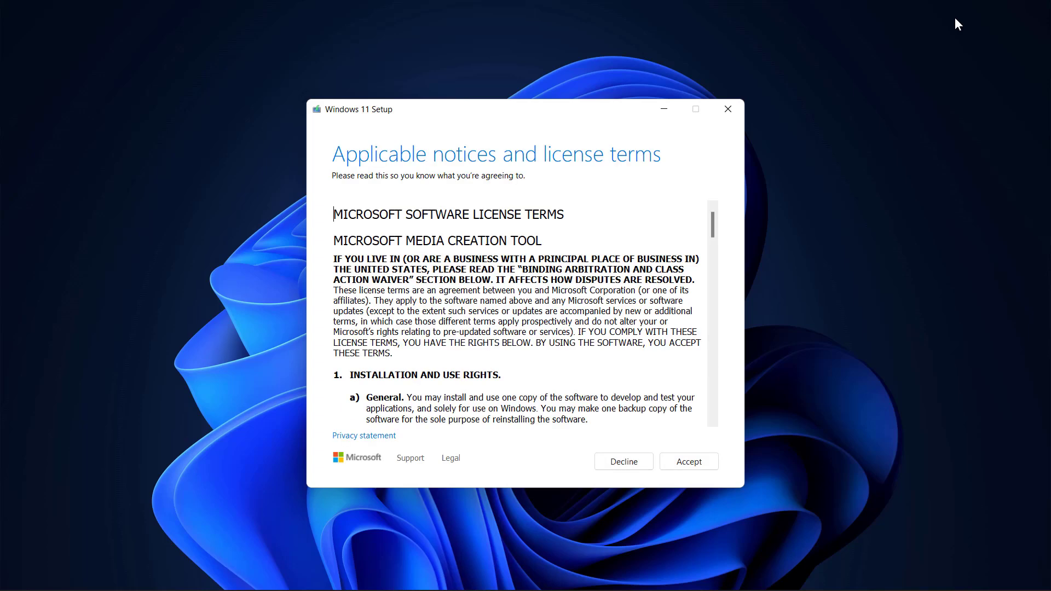
click(696, 463)
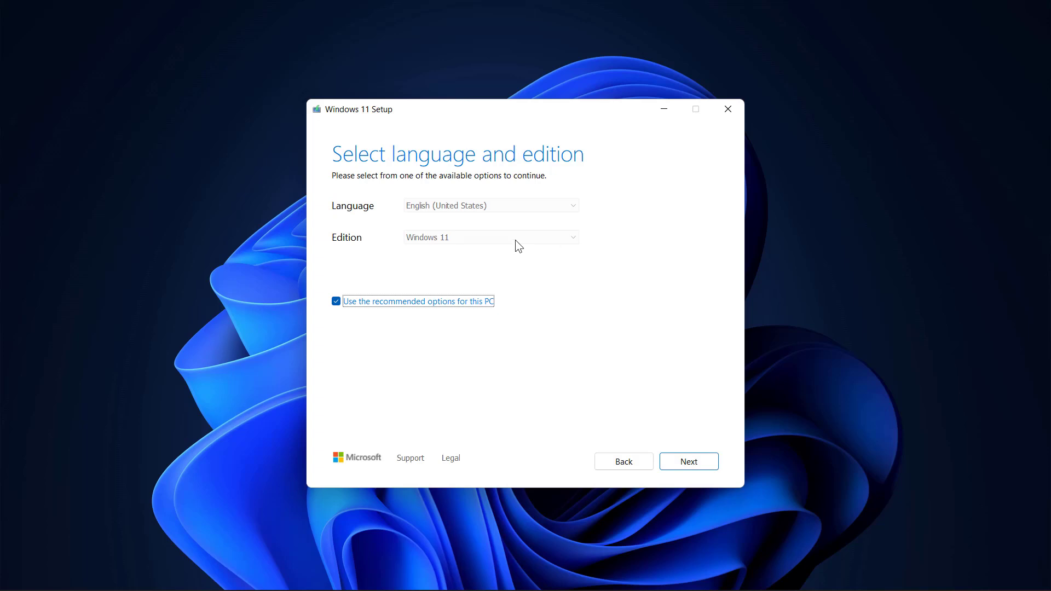
Untick recommended options, keep English (United States) and Windows 11, and pick USB flash drive as media
click(445, 303)
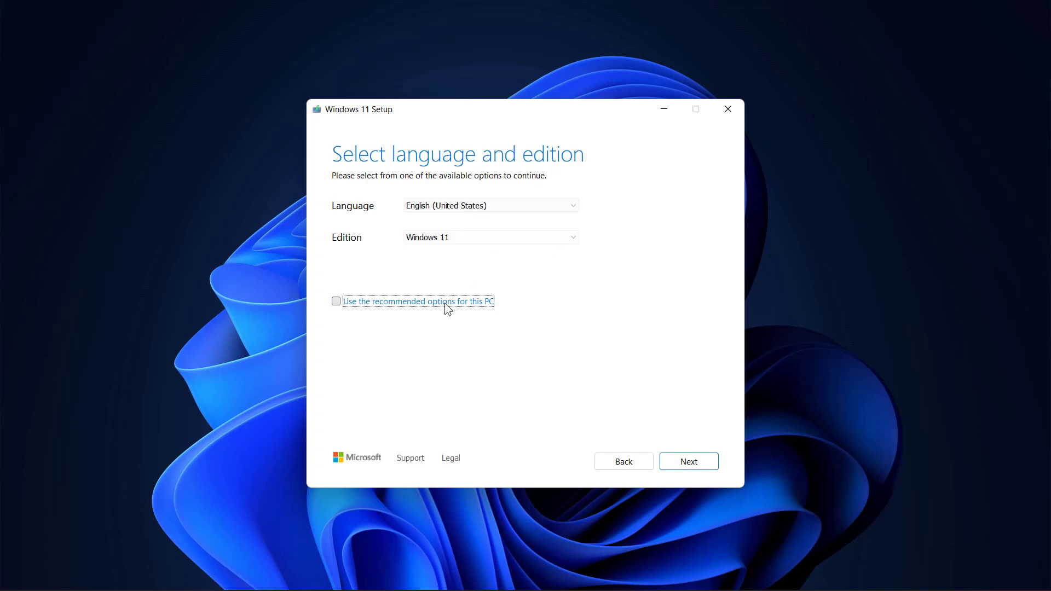
click(489, 239)
click(489, 238)
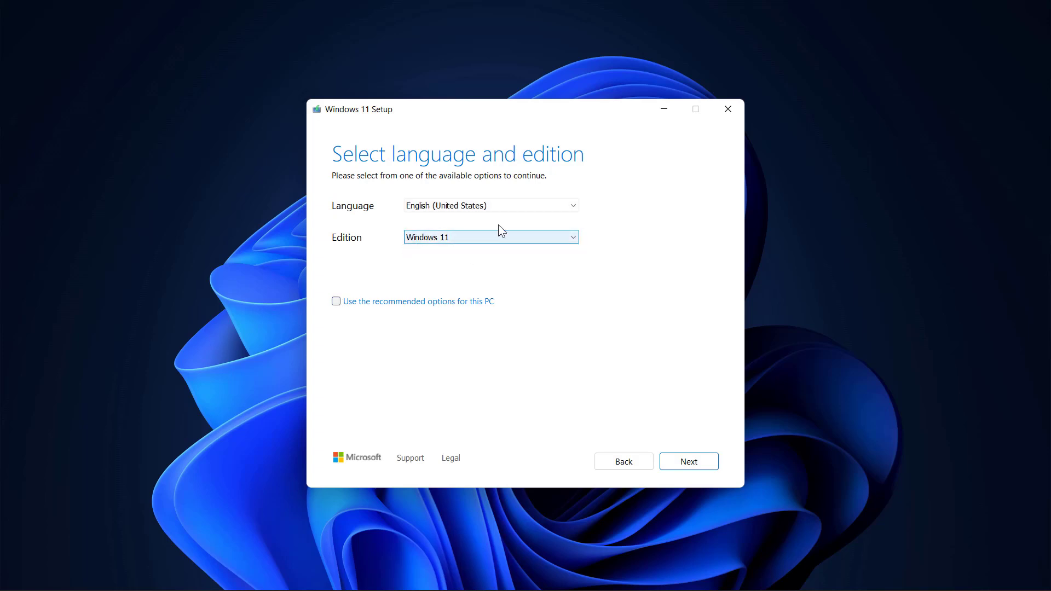
click(511, 207)
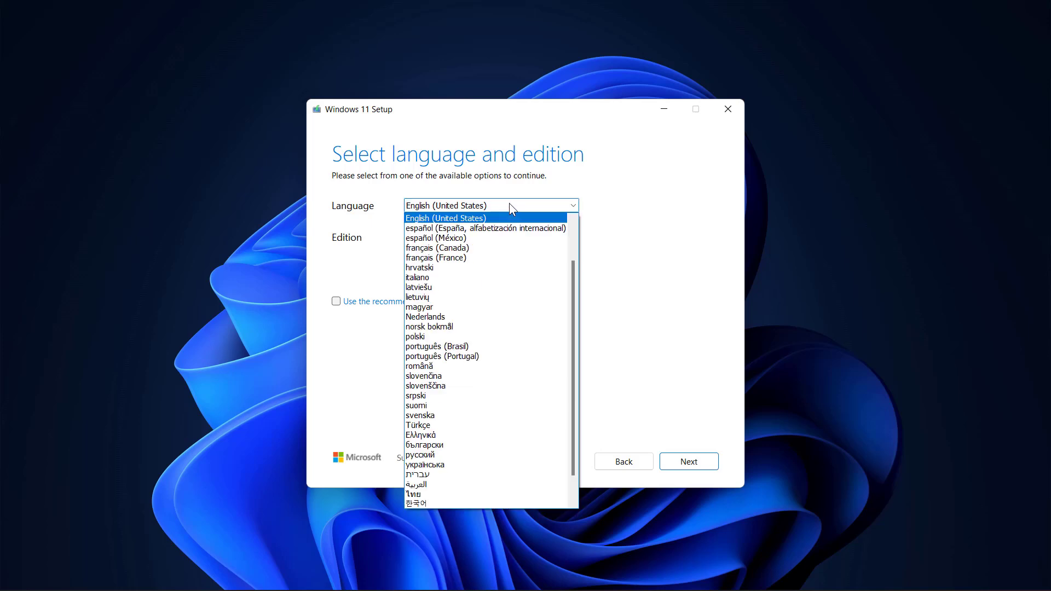
click(510, 205)
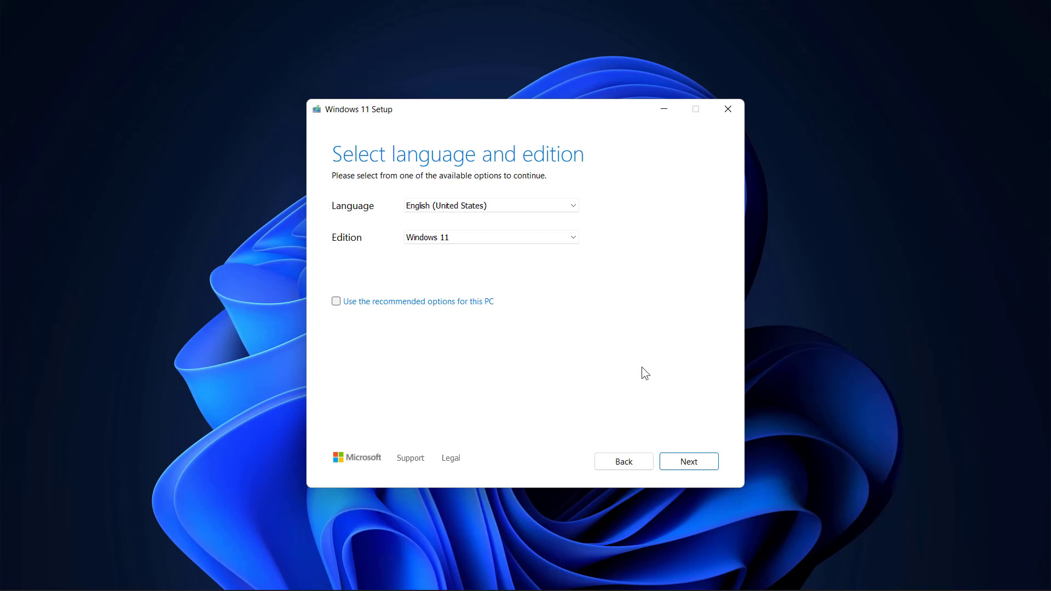
click(692, 461)
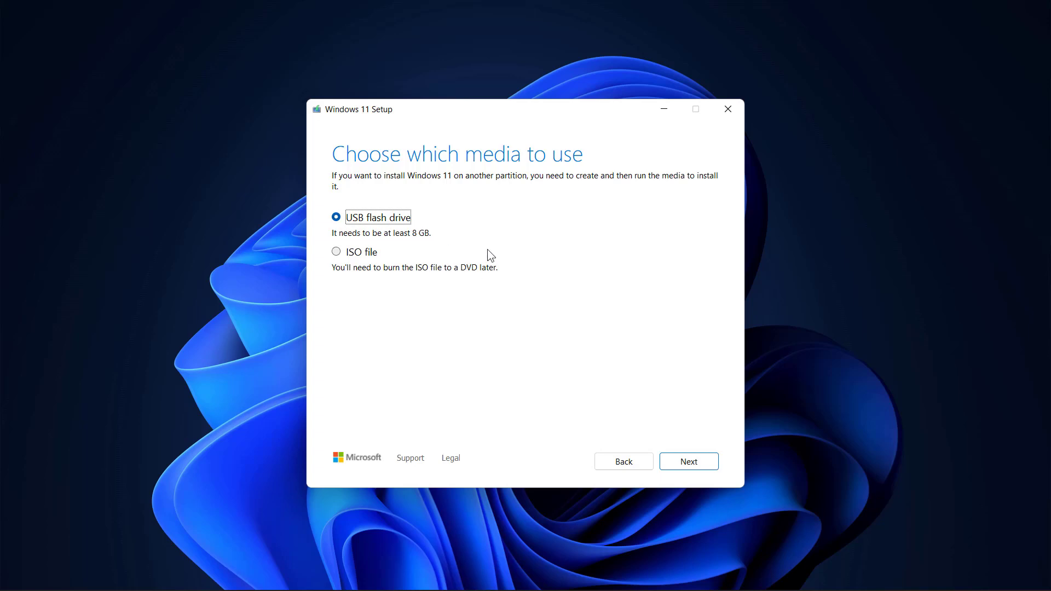
click(687, 462)
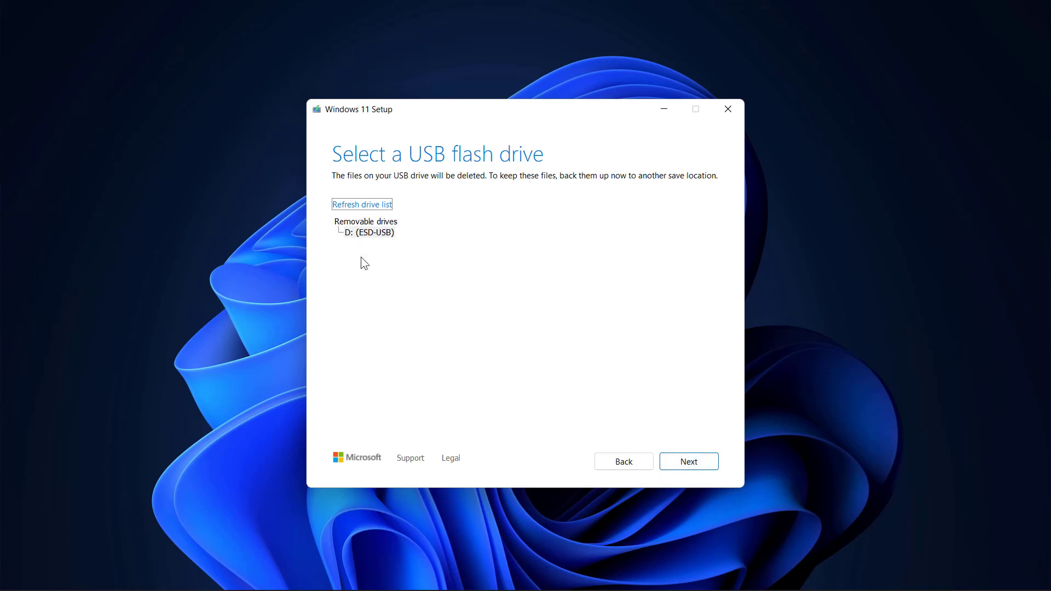
Select D: (ESD-USB) and let setup write Windows 11 to the drive
click(679, 459)
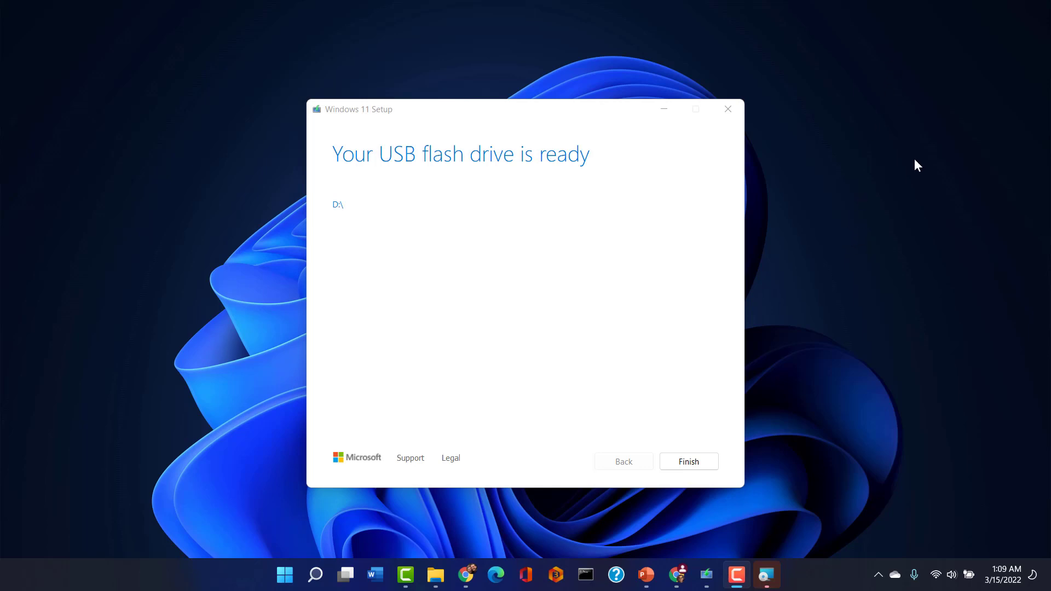
Finish Windows 11 Setup and minimize the Holdem Manager 3 Setup window
click(704, 459)
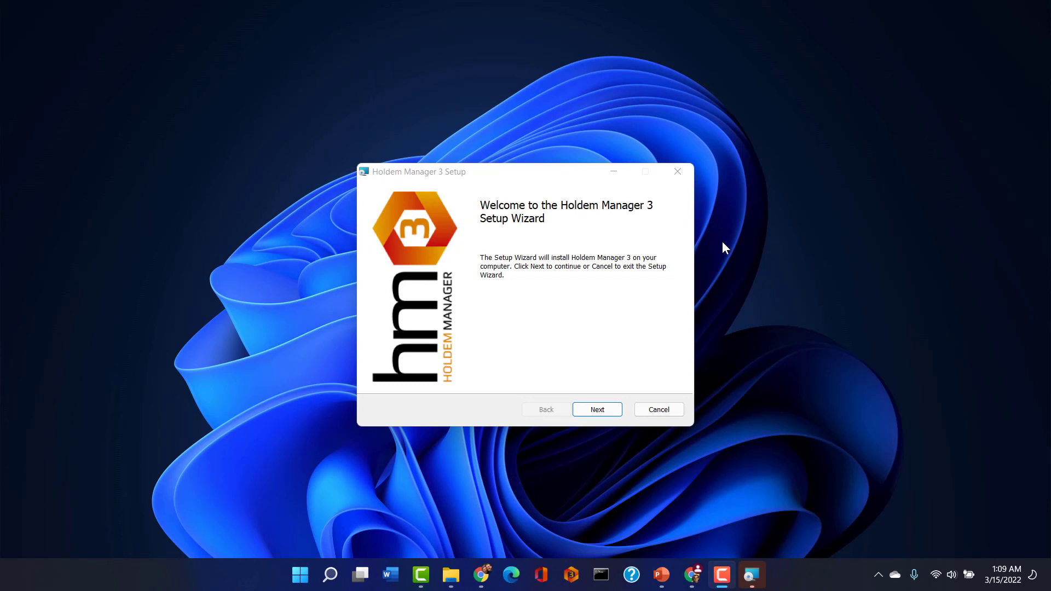
click(614, 172)
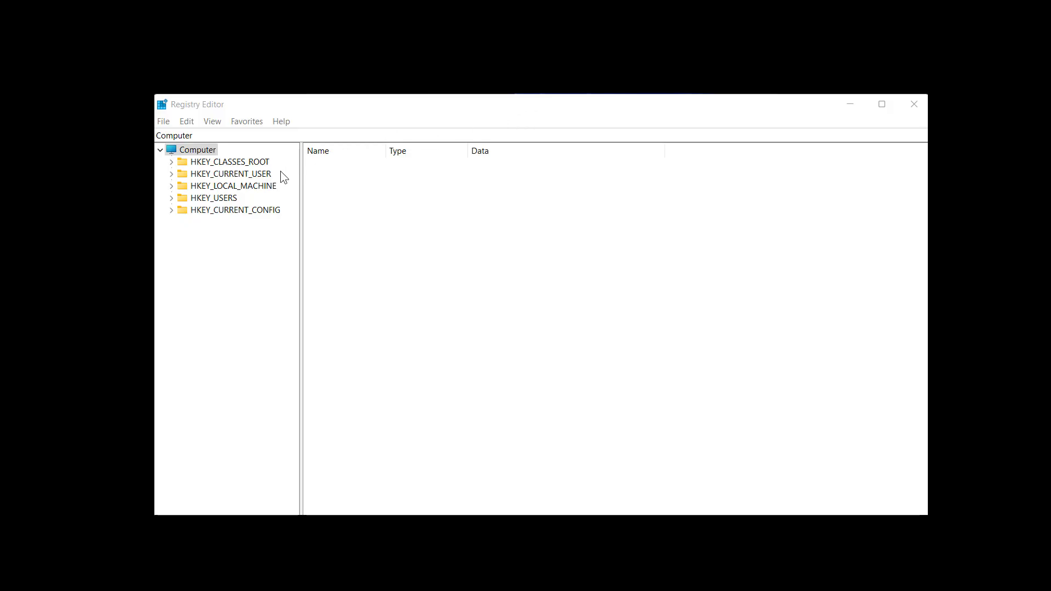
Expand HKEY_LOCAL_MACHINE > SYSTEM > Setup and add a new key named LabConfig under Setup
double_click(266, 190)
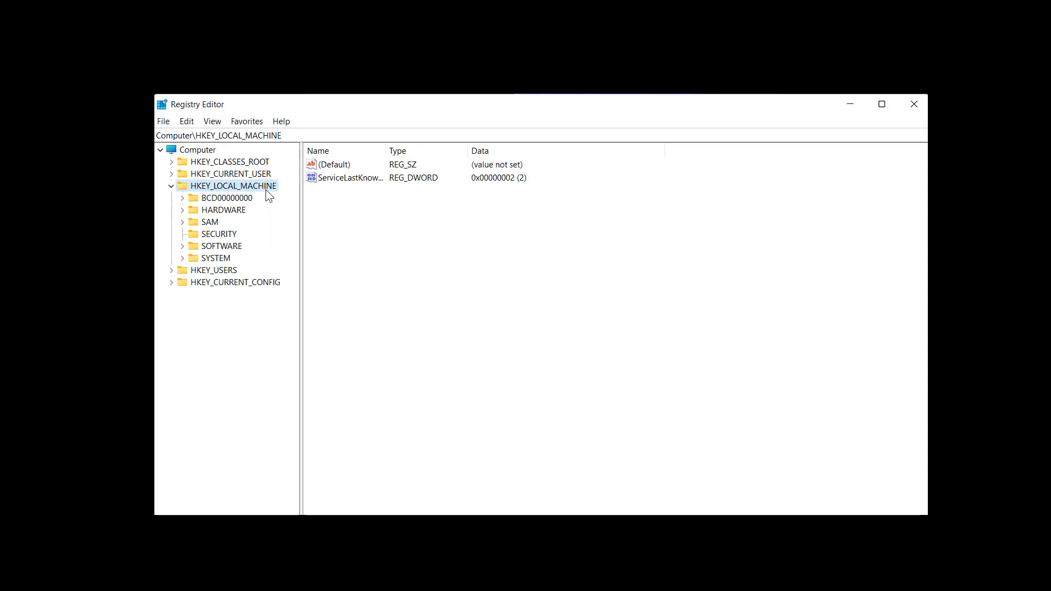
double_click(226, 259)
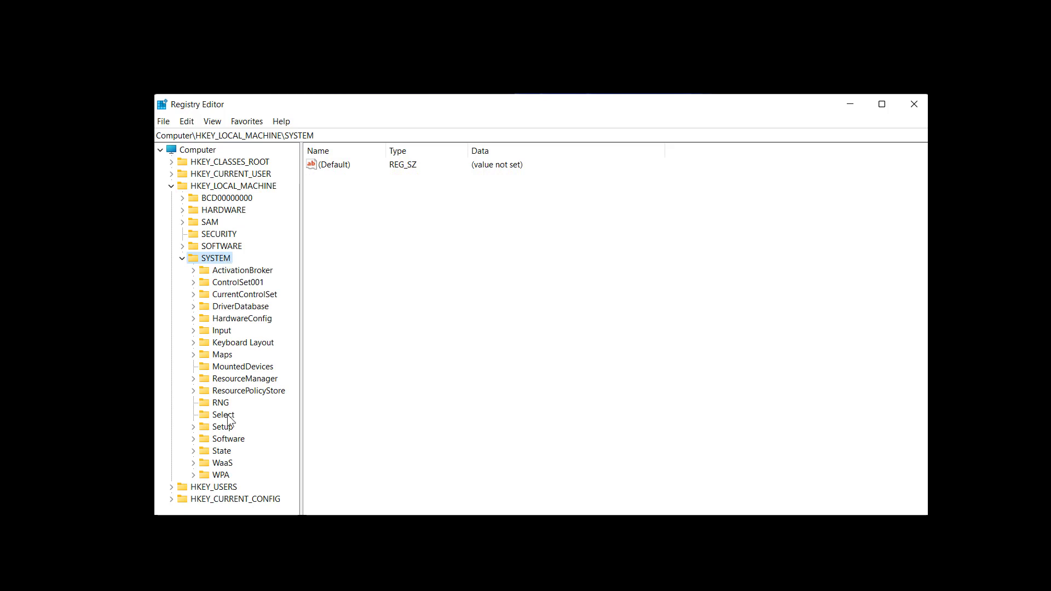
double_click(222, 426)
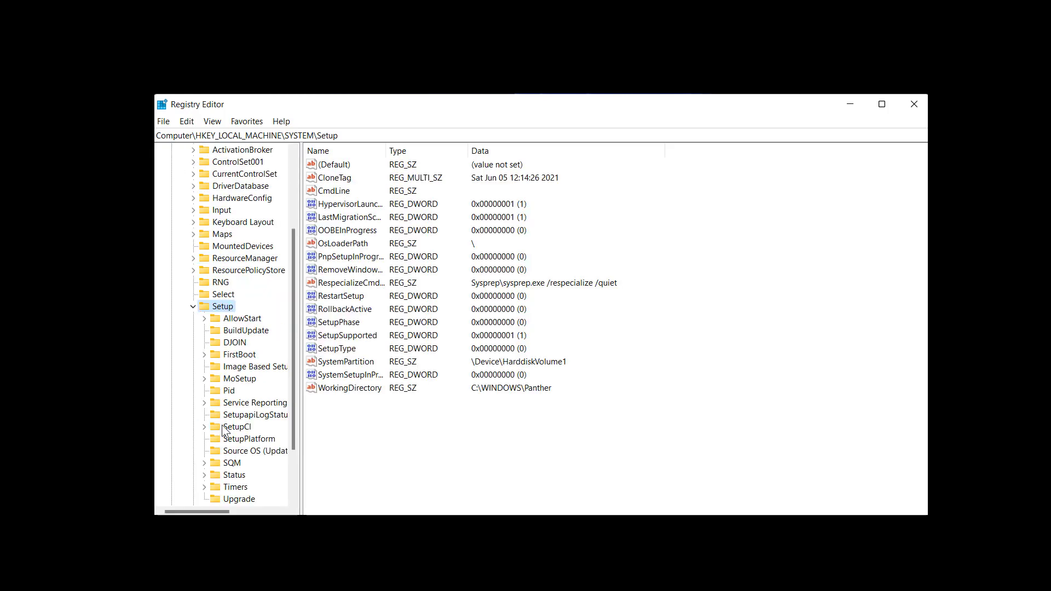
right_click(233, 284)
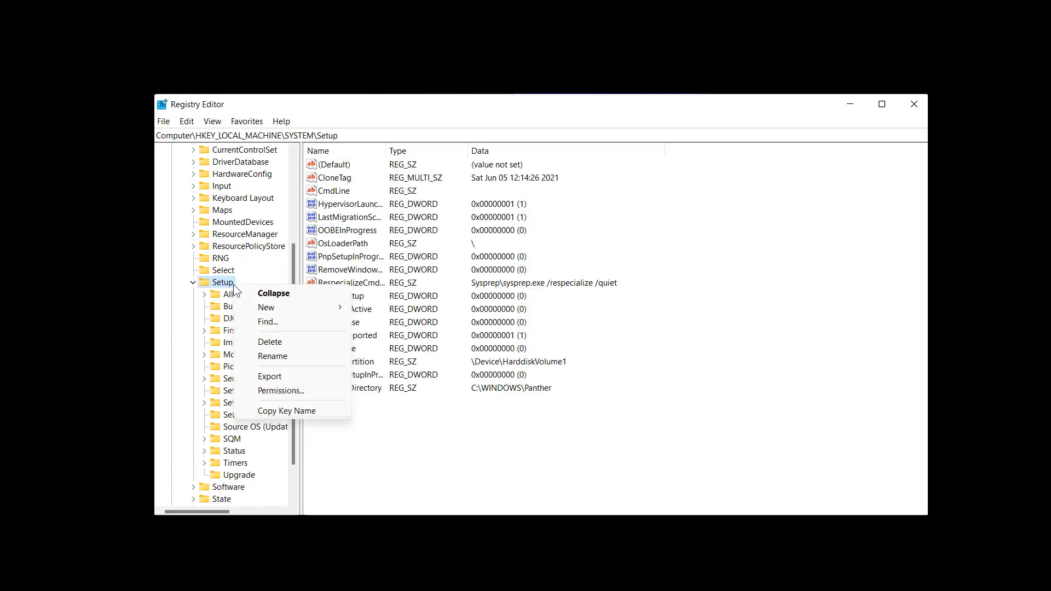
mouse_move(275, 313)
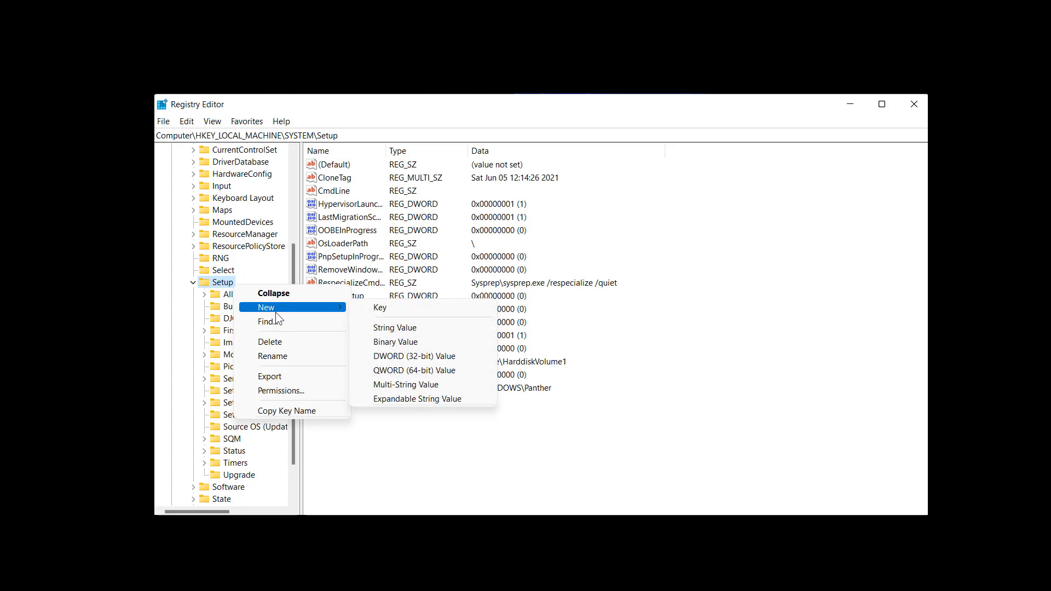
click(377, 310)
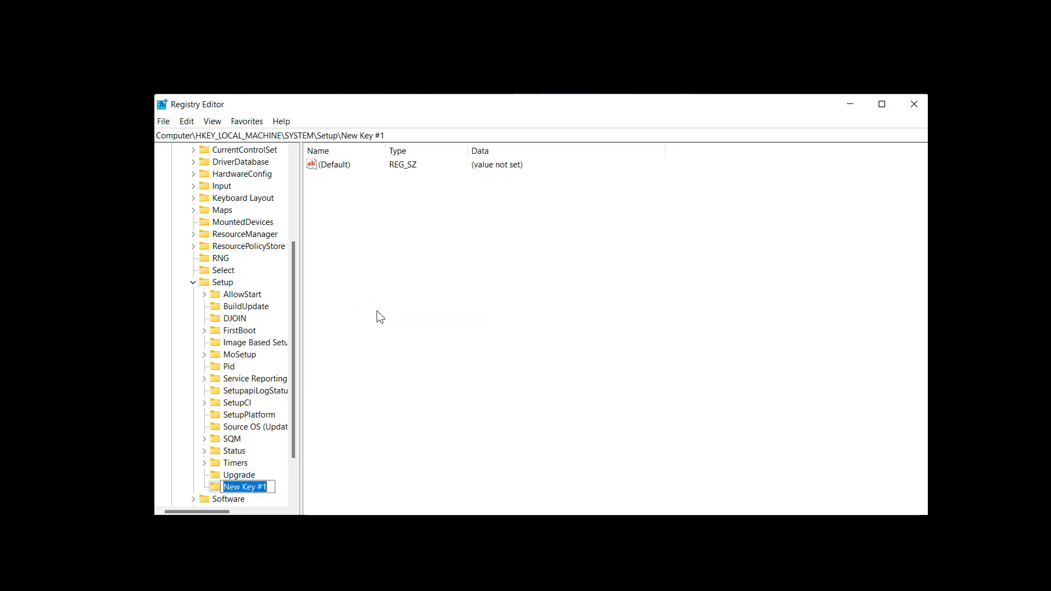
text(LabConfig)
key(Return)
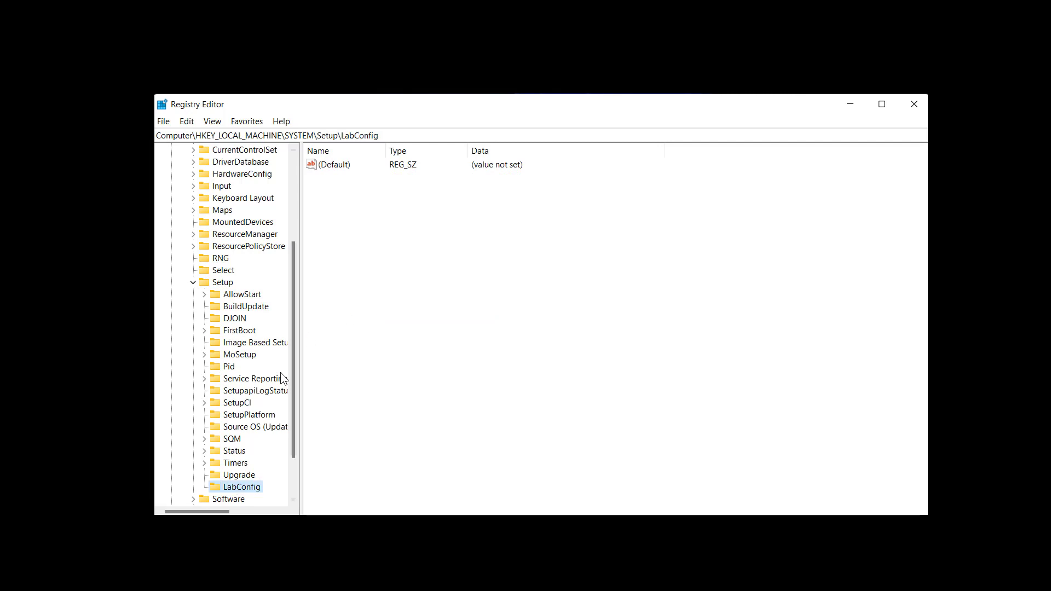
Create a DWORD (32-bit) value named BypassTPMCheck in LabConfig and give it data 1
right_click(252, 489)
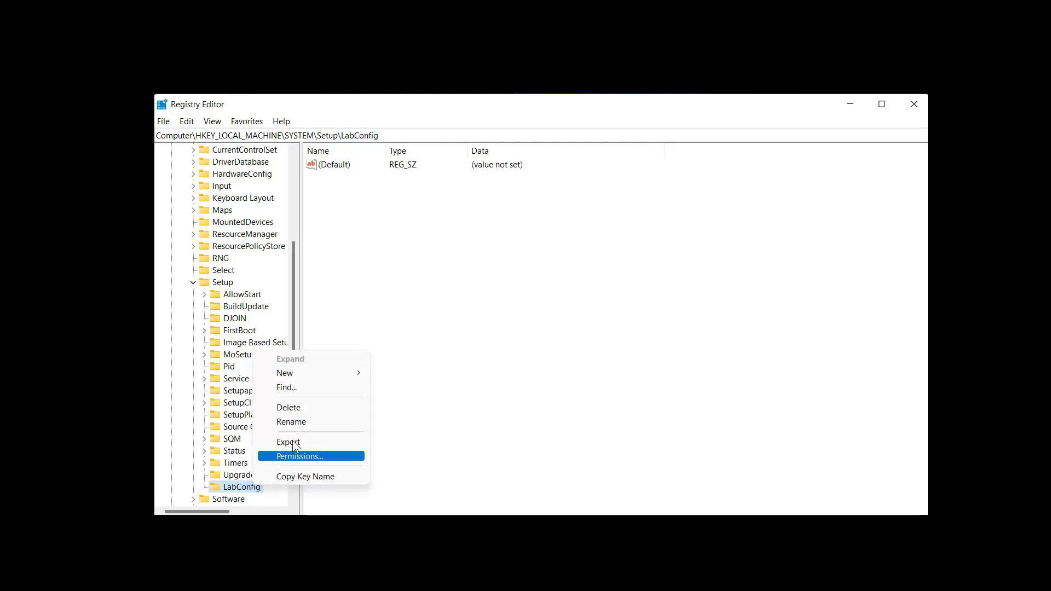
mouse_move(329, 374)
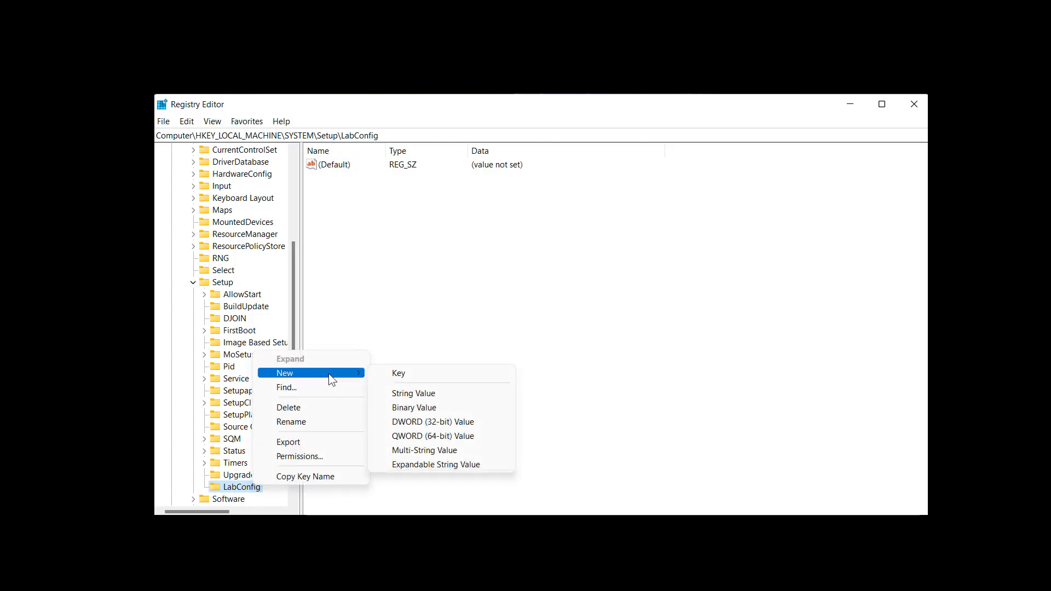
click(429, 423)
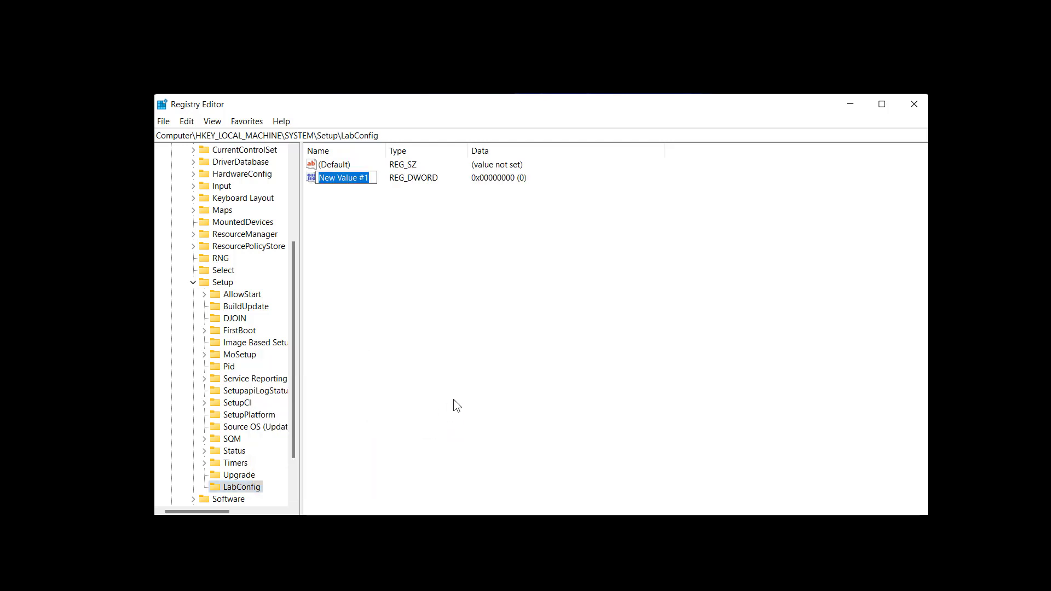
text(By)
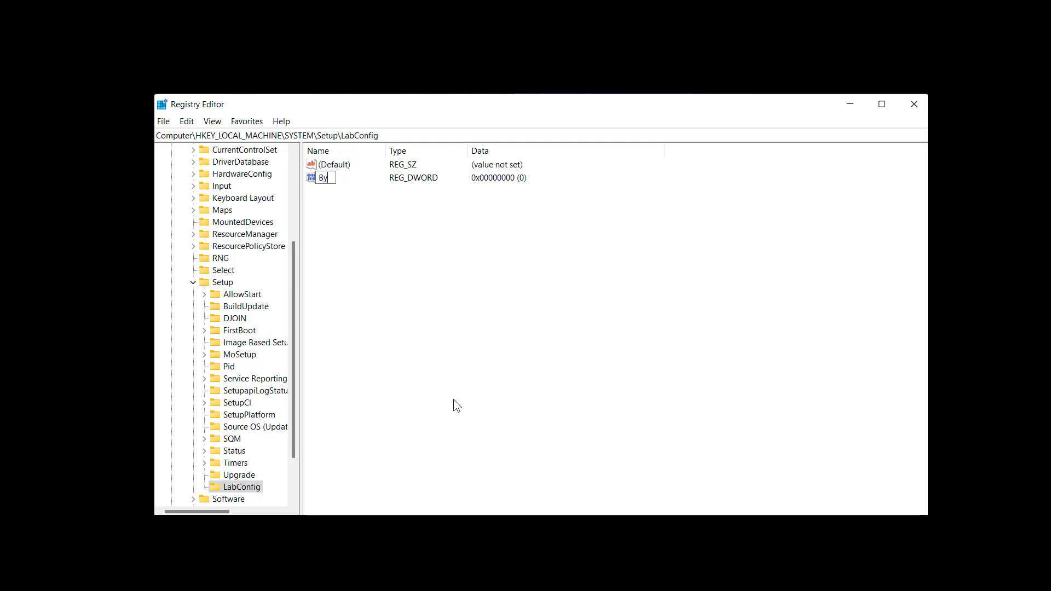
text(passTPMCheck)
key(Return)
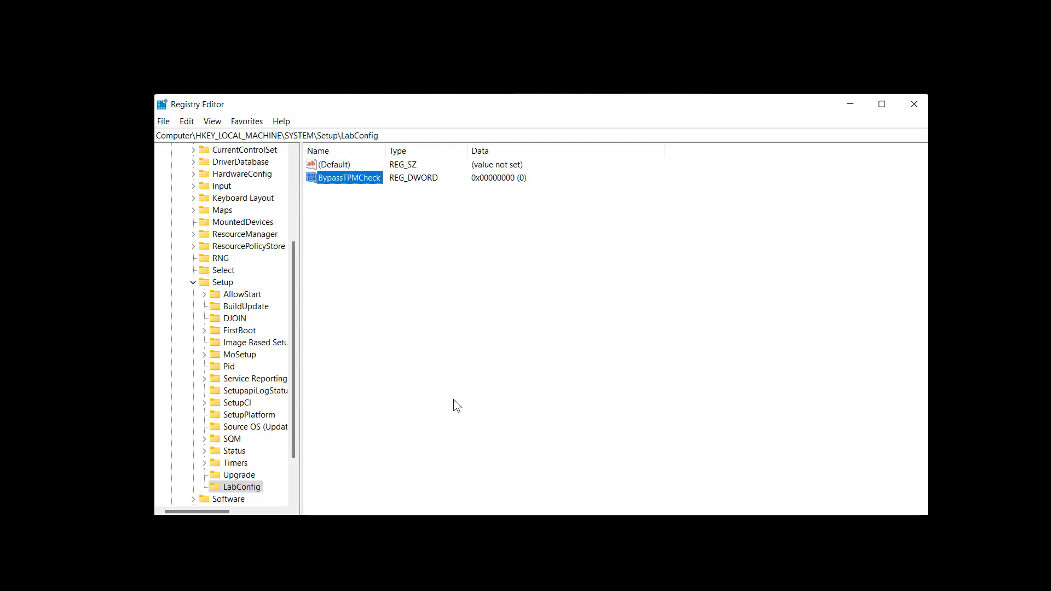
double_click(372, 179)
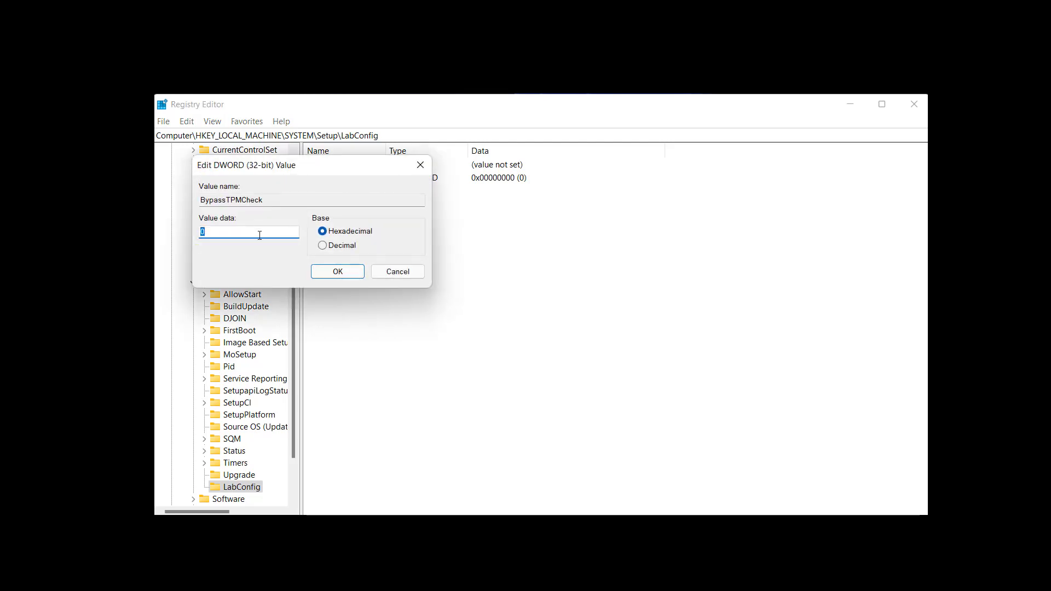
text(1)
click(322, 273)
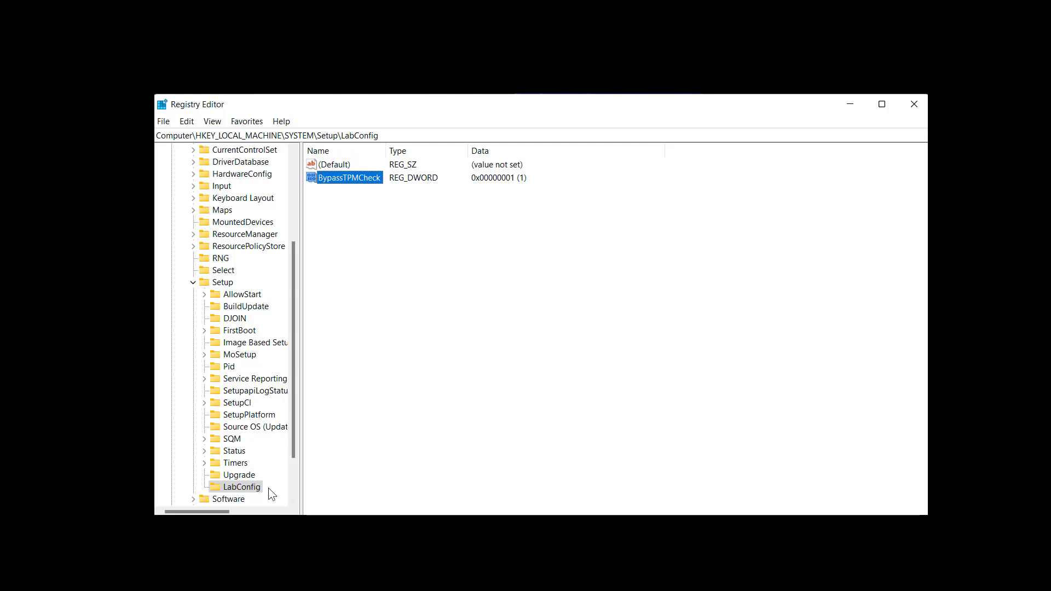
Create a DWORD (32-bit) value named BypassSecureBootCheck in LabConfig and give it data 1
right_click(252, 486)
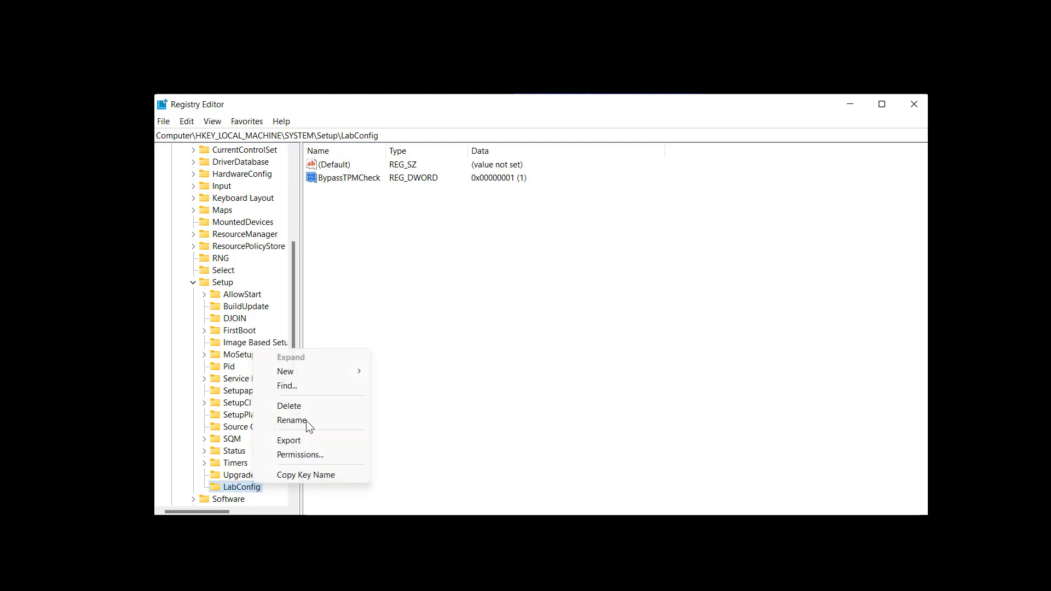
mouse_move(331, 378)
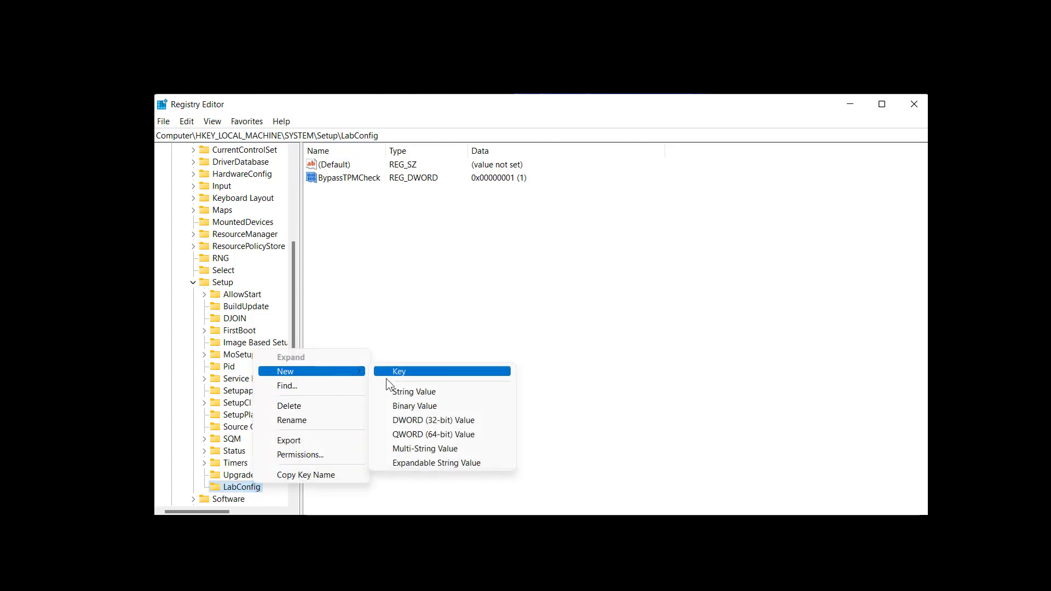
click(428, 422)
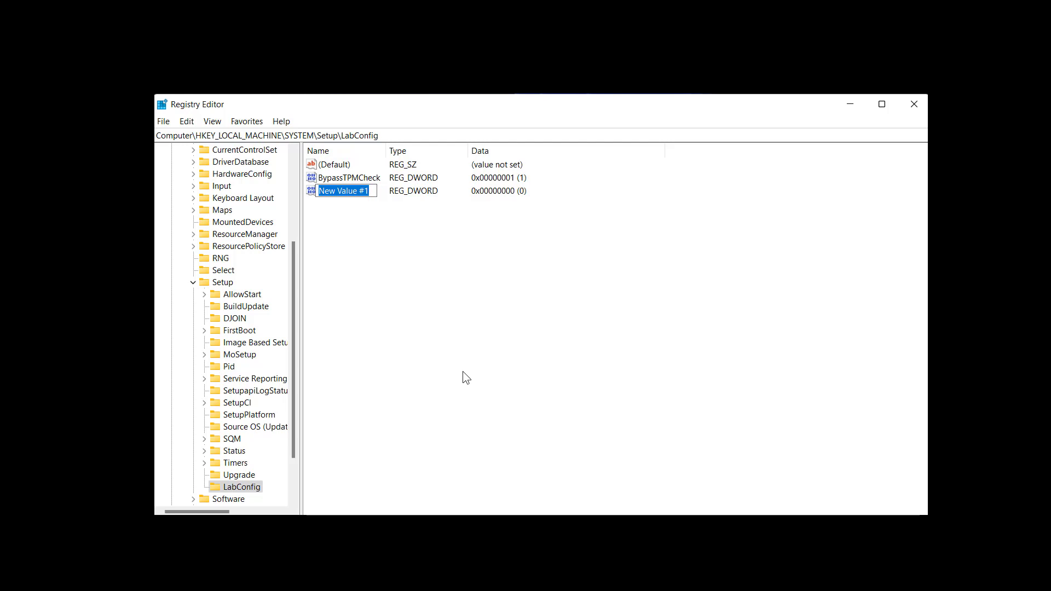
text(Bypass)
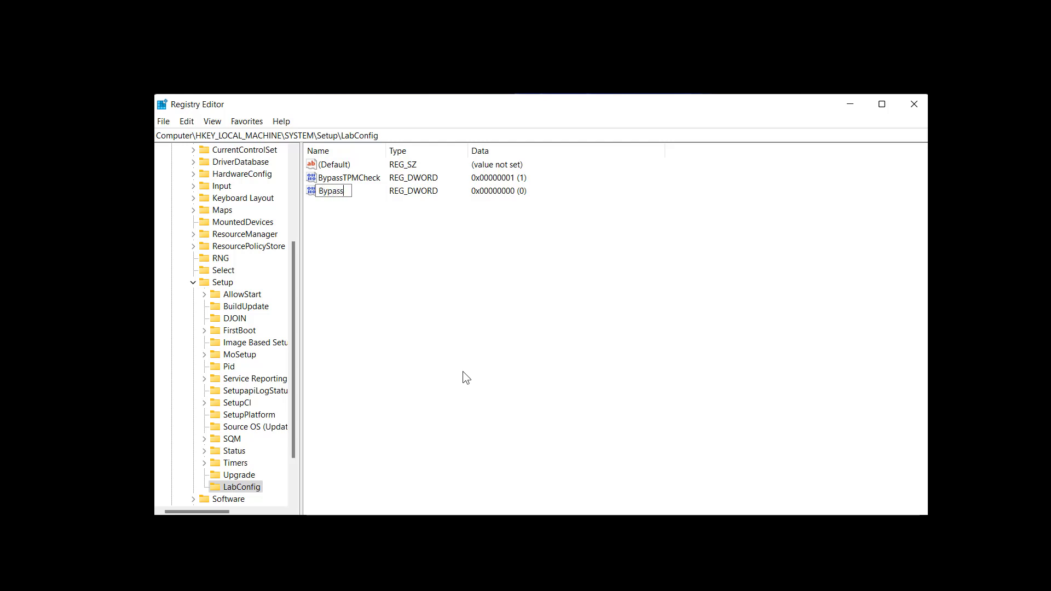
text(SecureBootCheck)
key(Return)
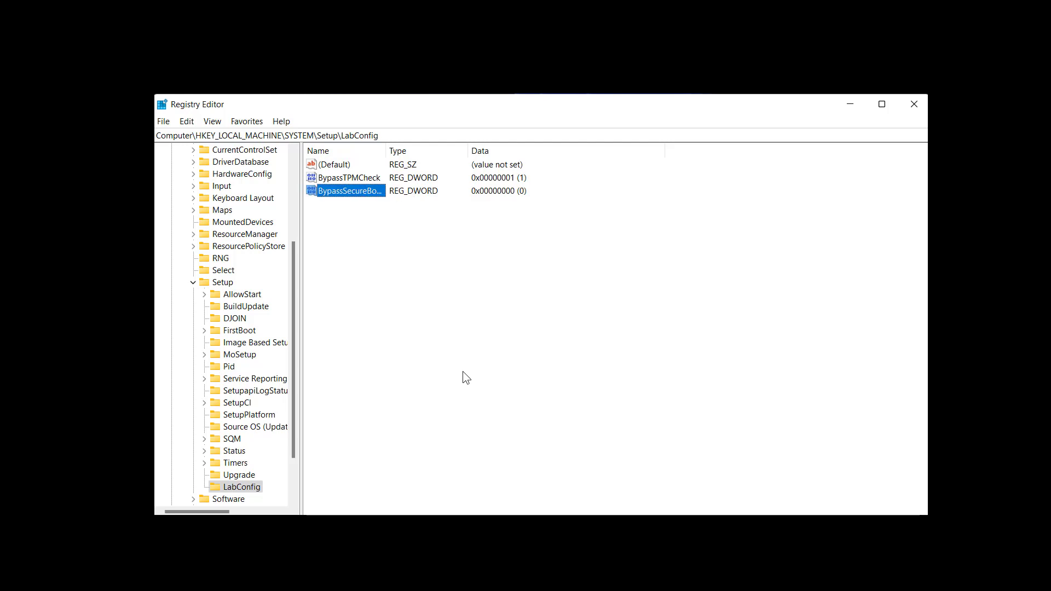
double_click(369, 192)
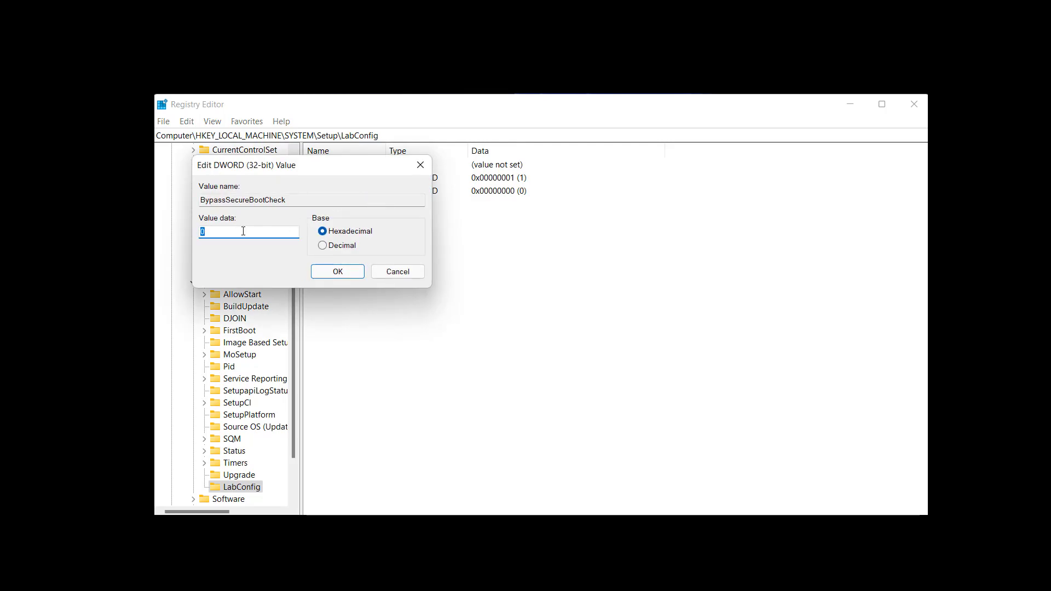
drag(322, 165, 434, 254)
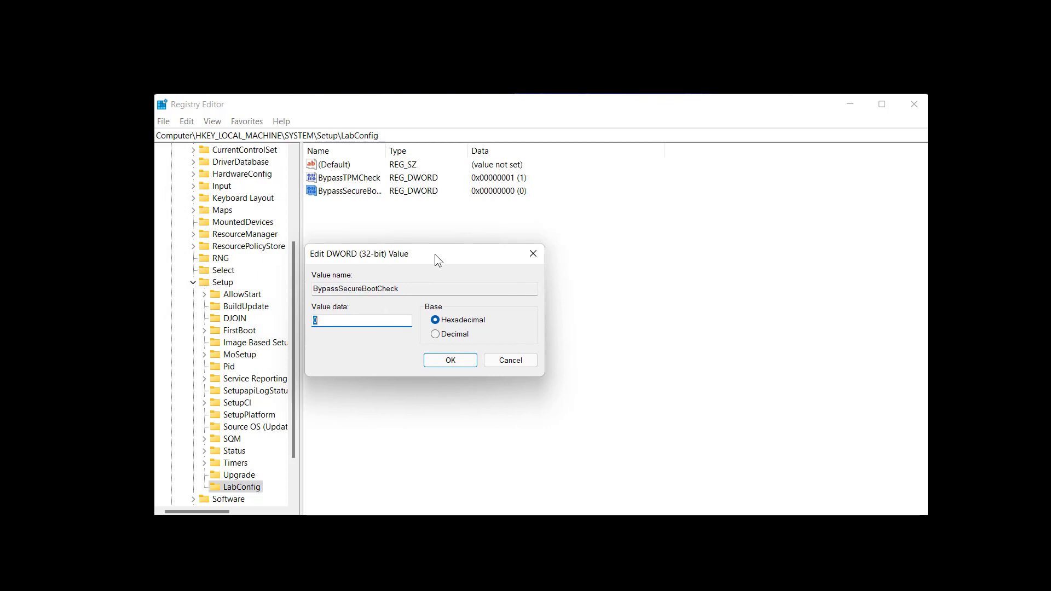
text(1)
click(461, 361)
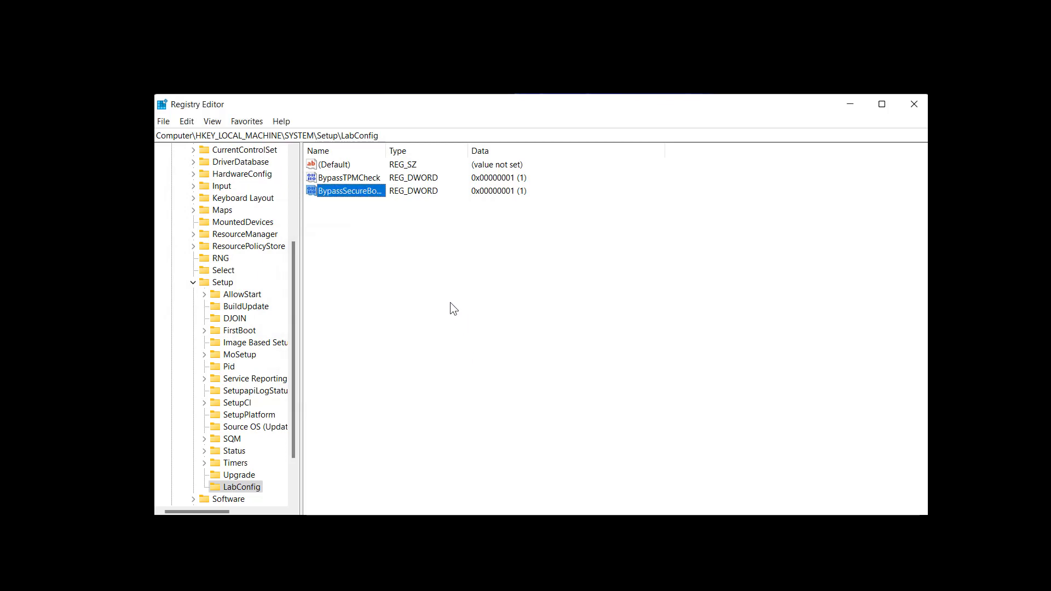